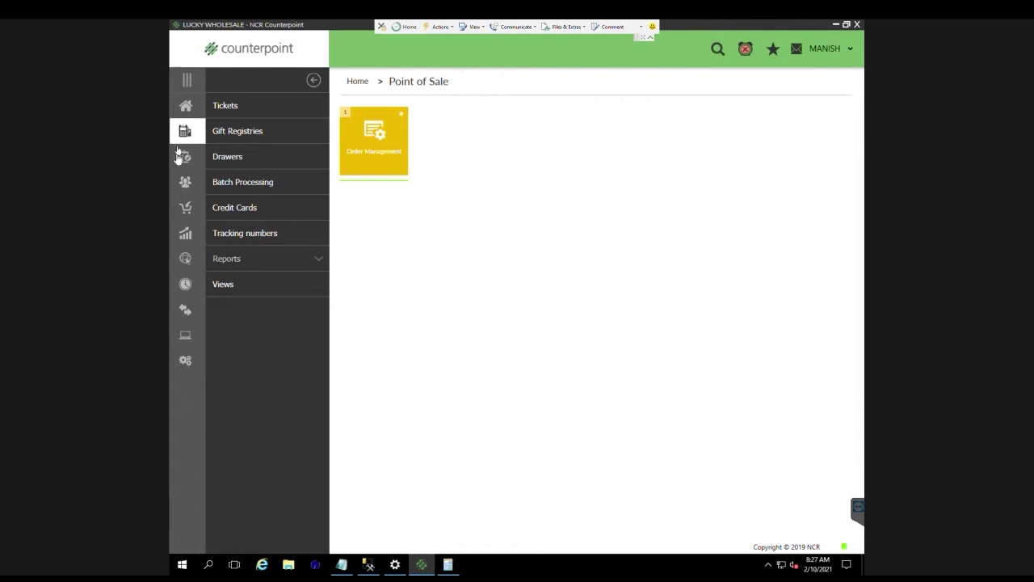
Step: Open Ticket Entry from the Point of Sale tickets section
left_click(185, 110)
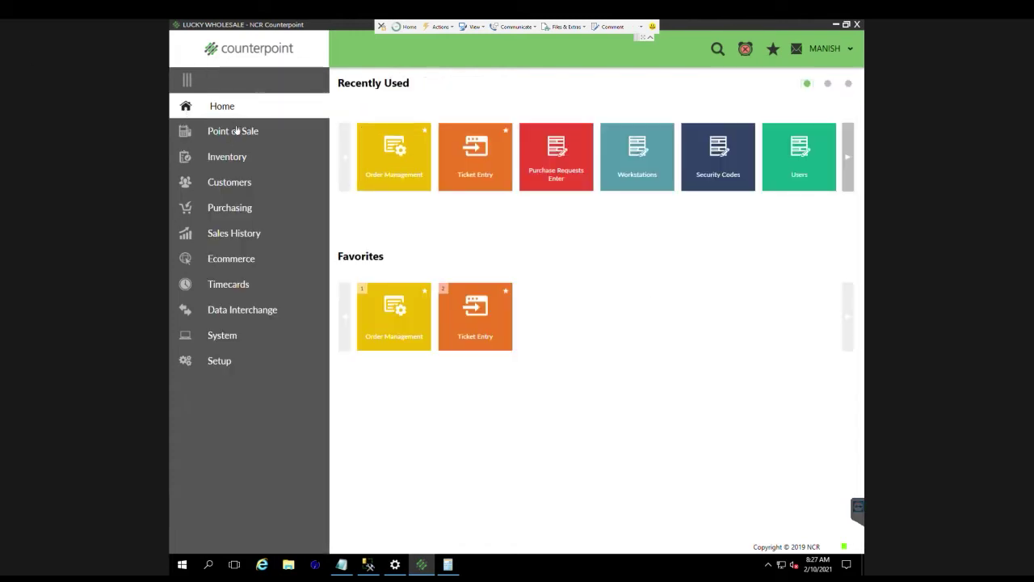
left_click(234, 134)
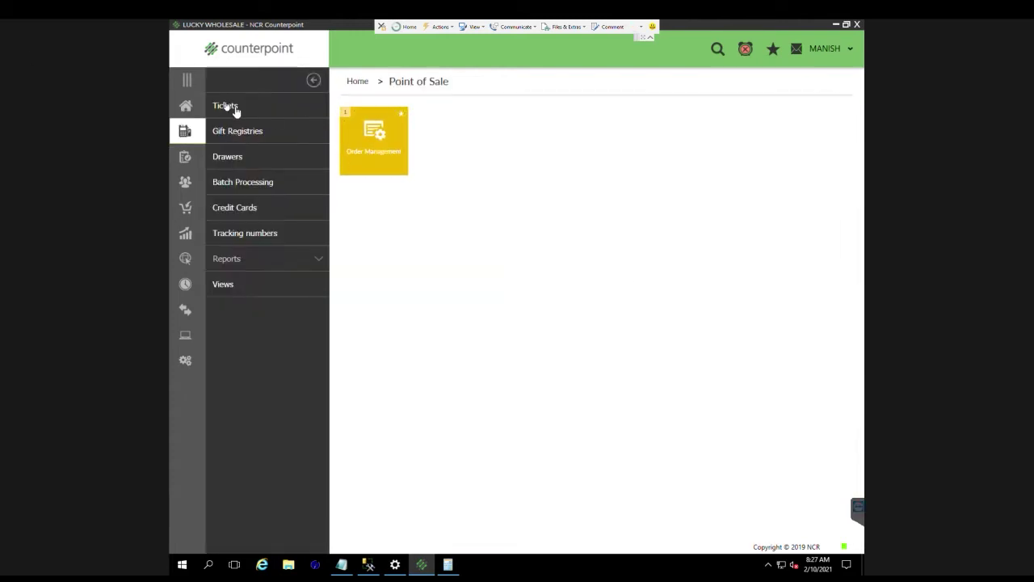
left_click(233, 107)
left_click(375, 151)
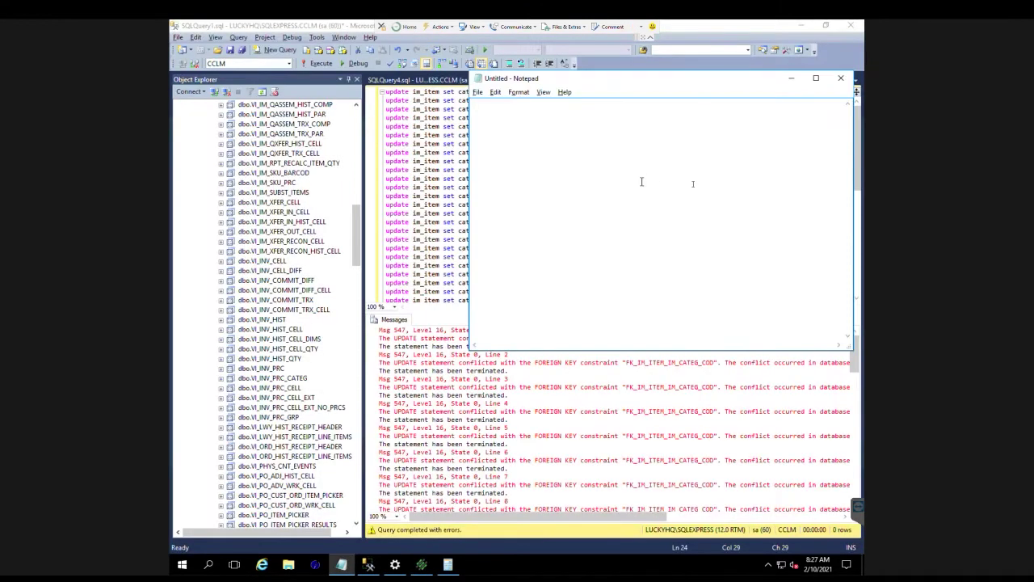
Step: Close the blank Notepad window and minimize SQL Server Management Studio, keeping its unsaved query open
left_click(841, 78)
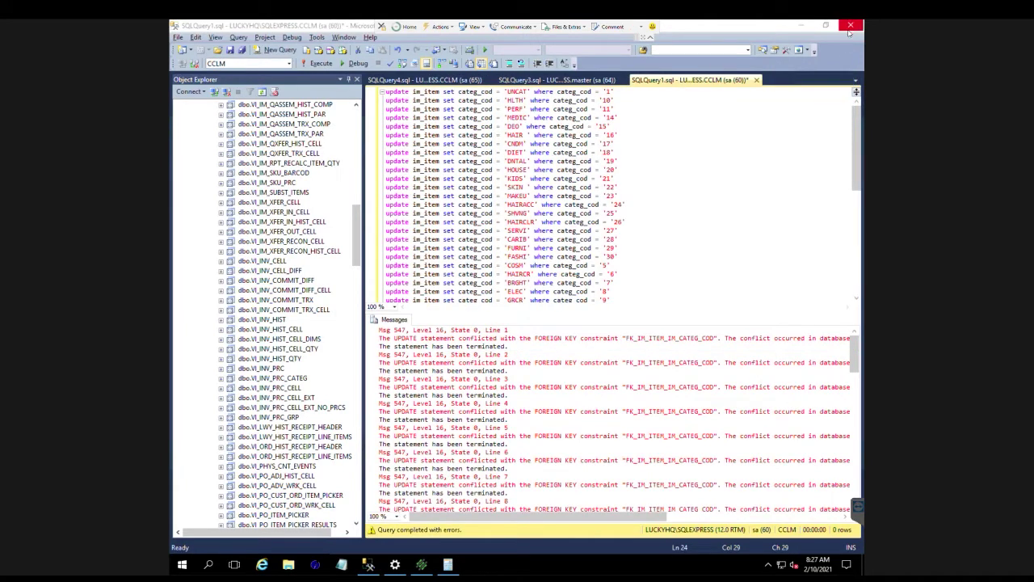
left_click(850, 26)
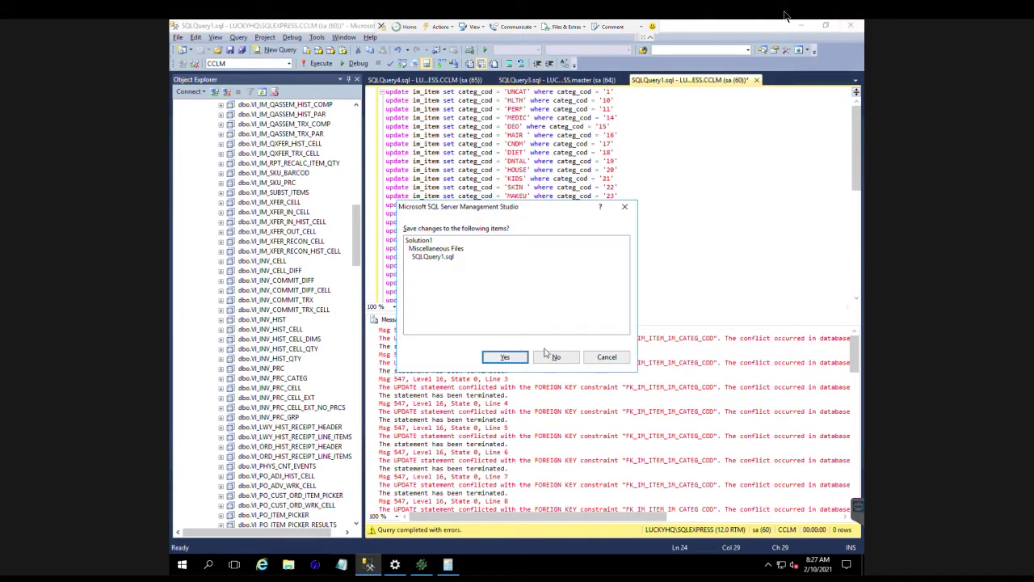
left_click(608, 358)
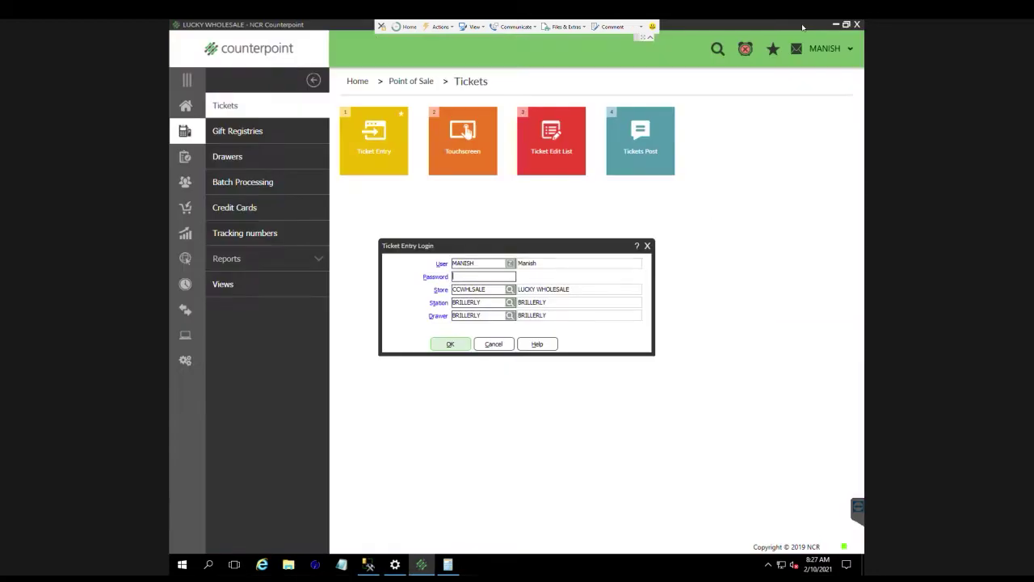
left_click(801, 27)
Step: Enter the account password in the Ticket Entry login and sign in with the preset store, station and drawer
key("super")
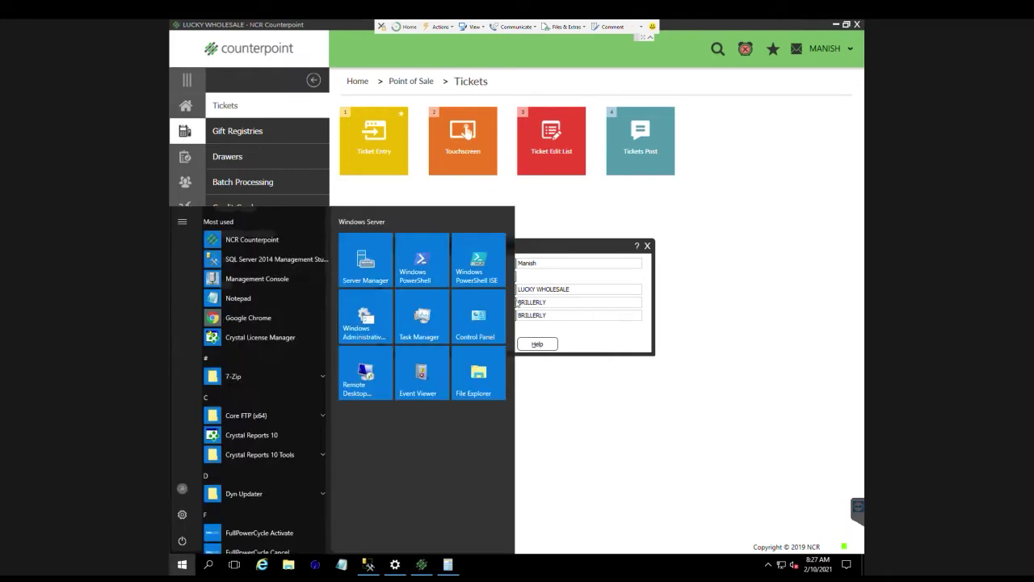
left_click(596, 272)
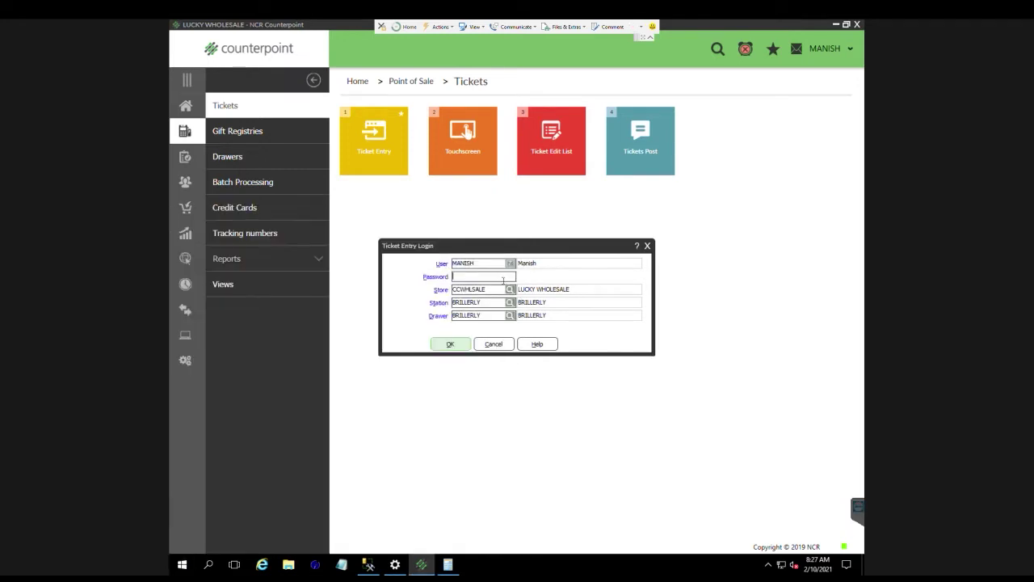
type("•••")
key("Return")
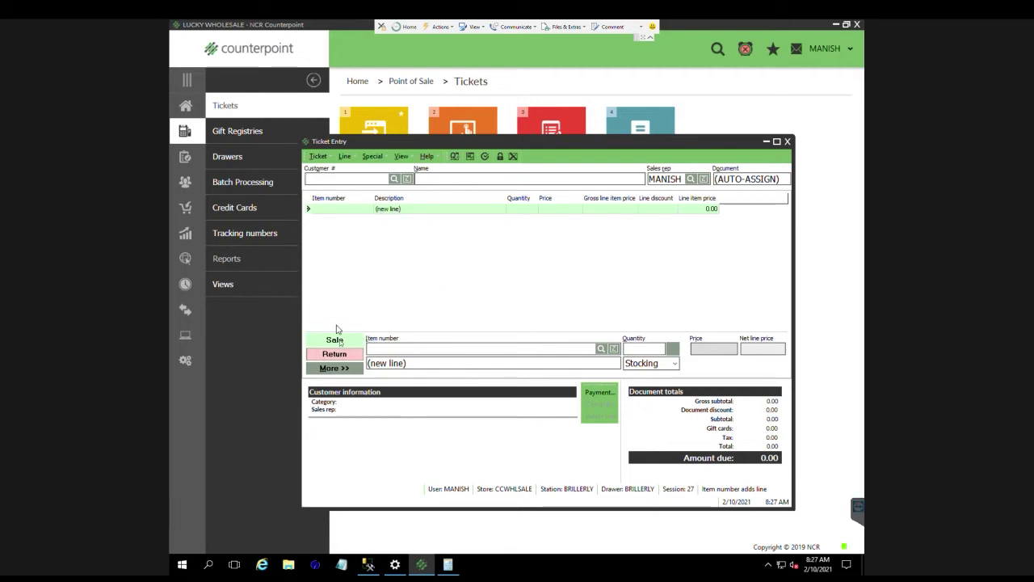
Step: Look up customers by the keyword "afoo" and assign Afoo Extra Super Market to the ticket
left_click(394, 178)
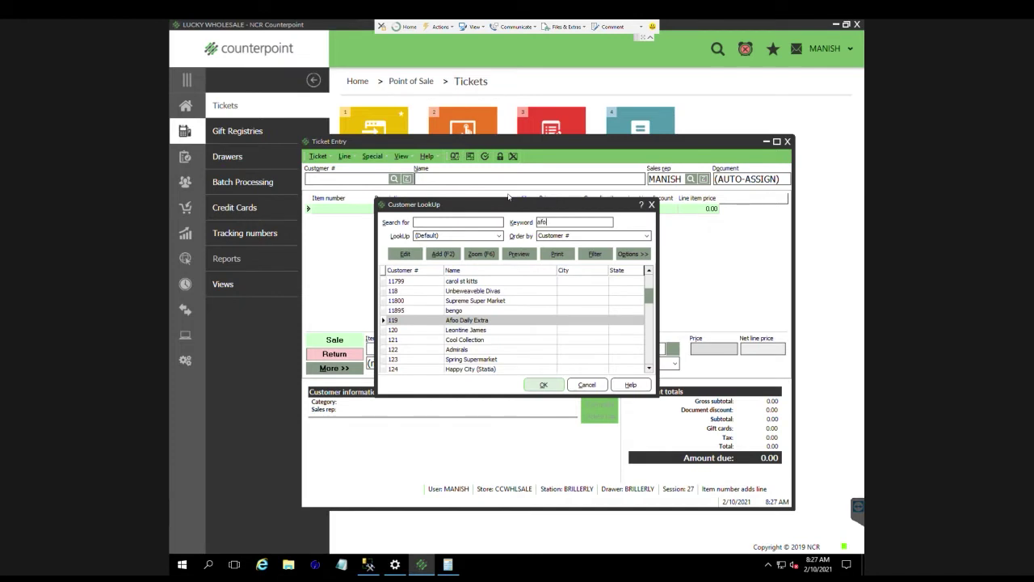
key("Return")
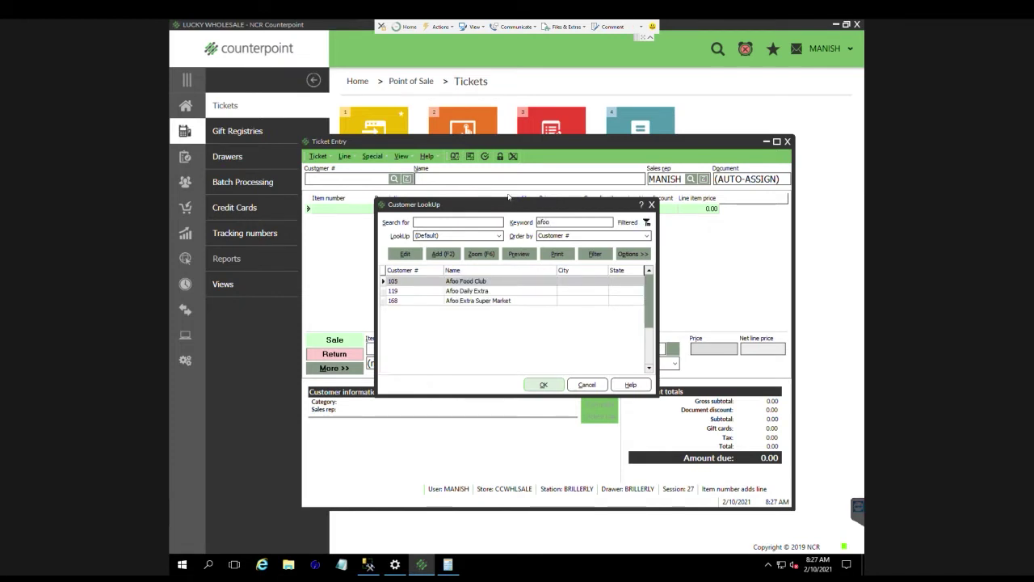
key("Down")
key("Down")
key("Return")
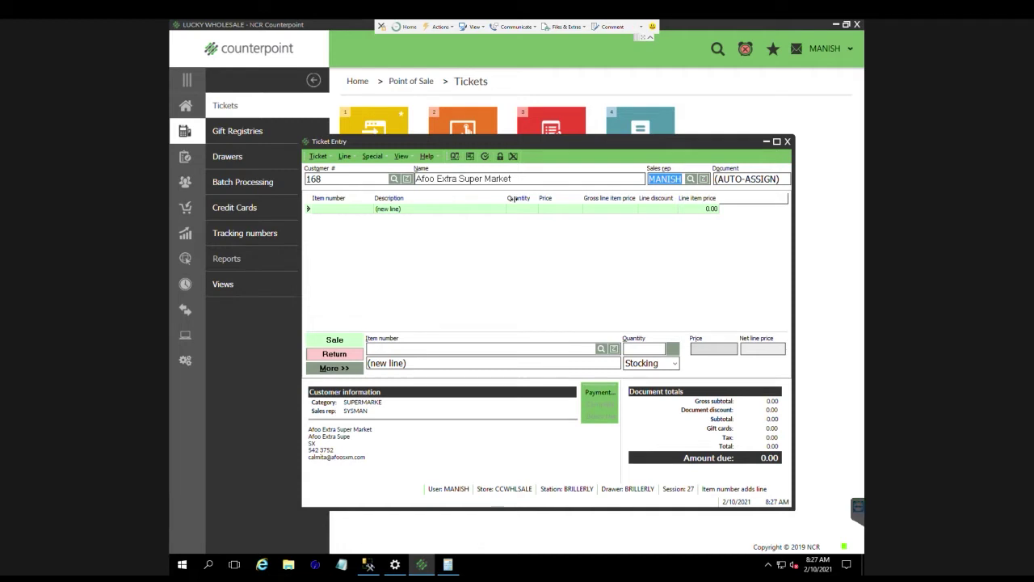
Step: Set the ticket's sales rep to the user listed directly above MGR in the user lookup
key("F2")
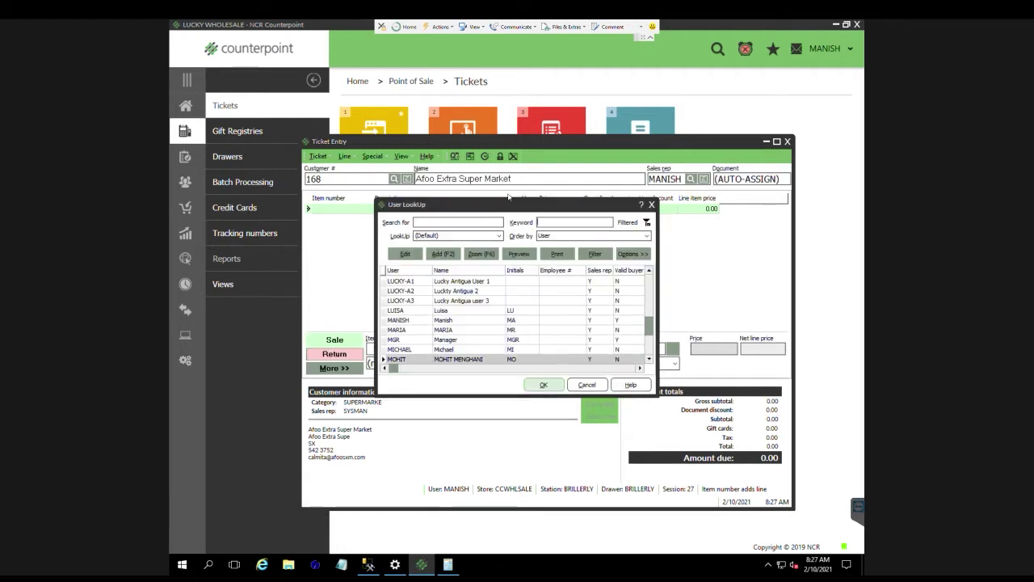
key("Up")
key("Up")
key("Up")
key("Return")
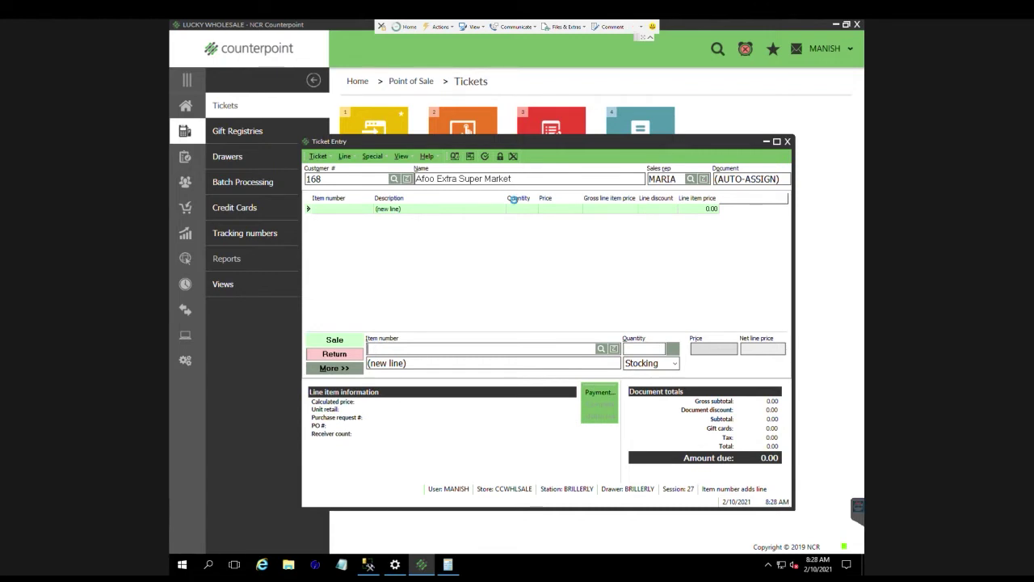
Step: Look up "clorox" items and add Clorox Regular Bleach, item 0995-00006, with a quantity of 240
key("F2")
type("color")
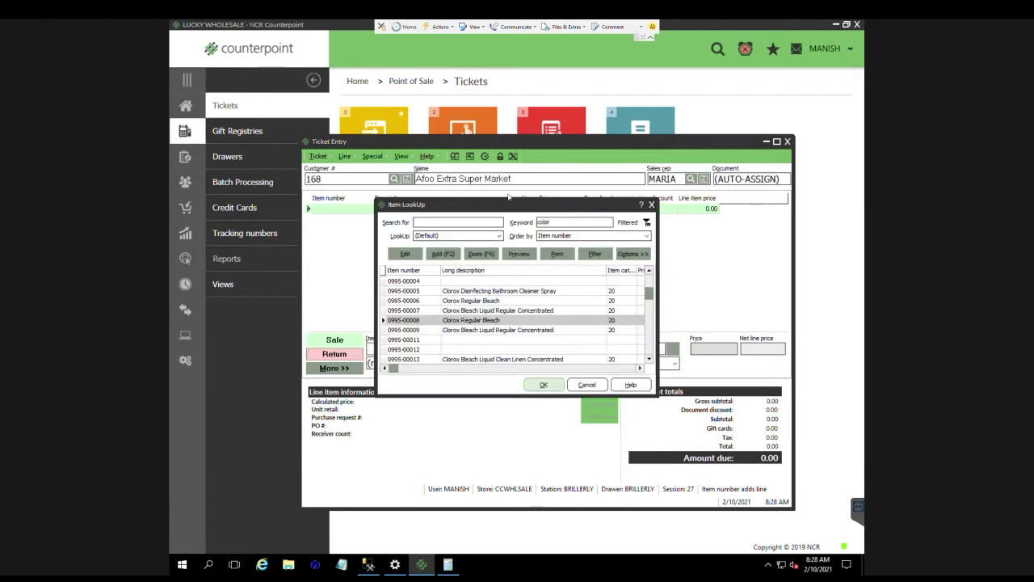
key("Return")
key("BackSpace")
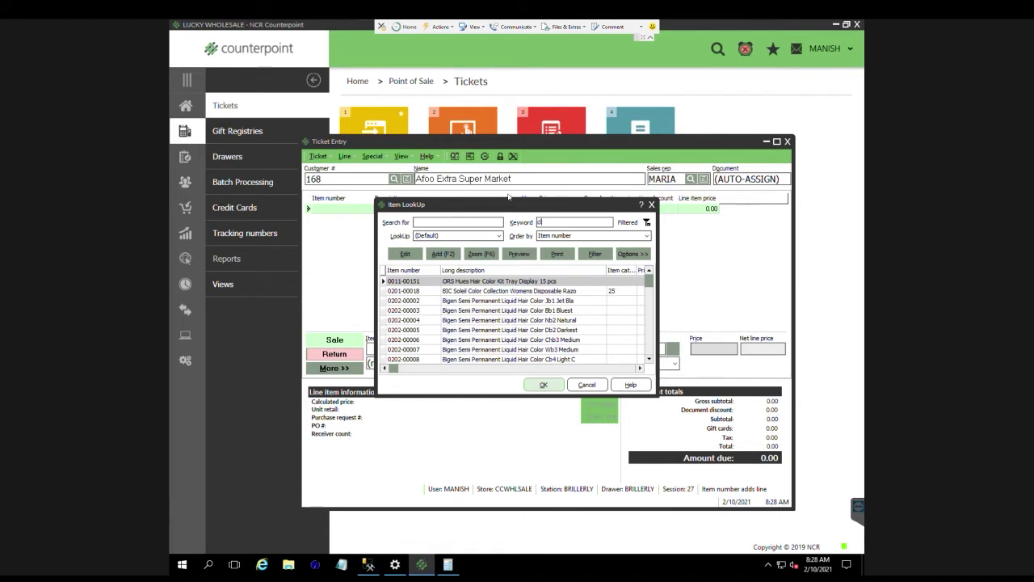
type("lorox")
key("Return")
key("Down")
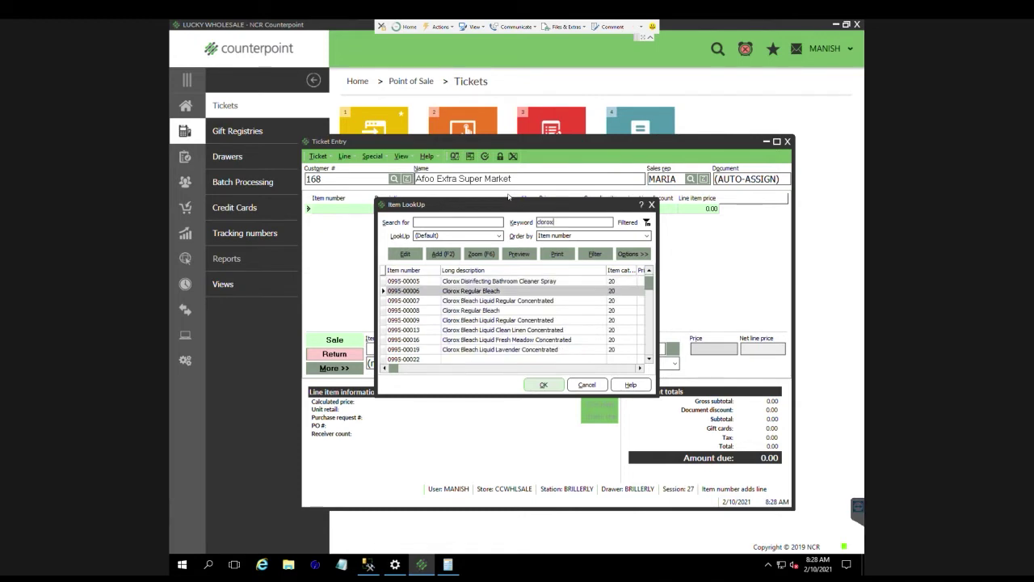
key("Return")
type("240")
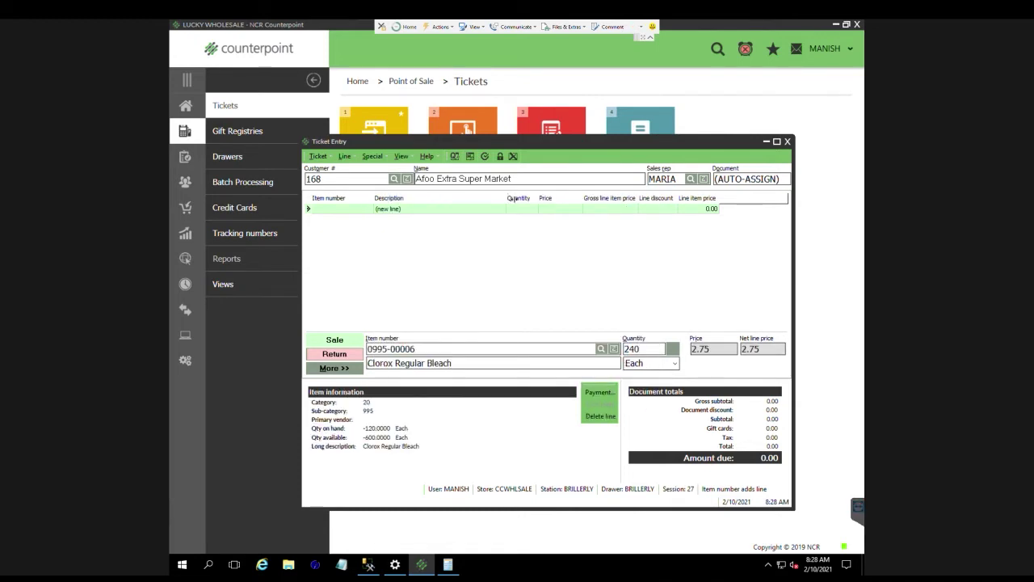
key("Return")
Step: Add Clorox Bleach Liquid Regular Concentrated, item 0995-00009, to the ticket with a quantity of 240
type("clorox")
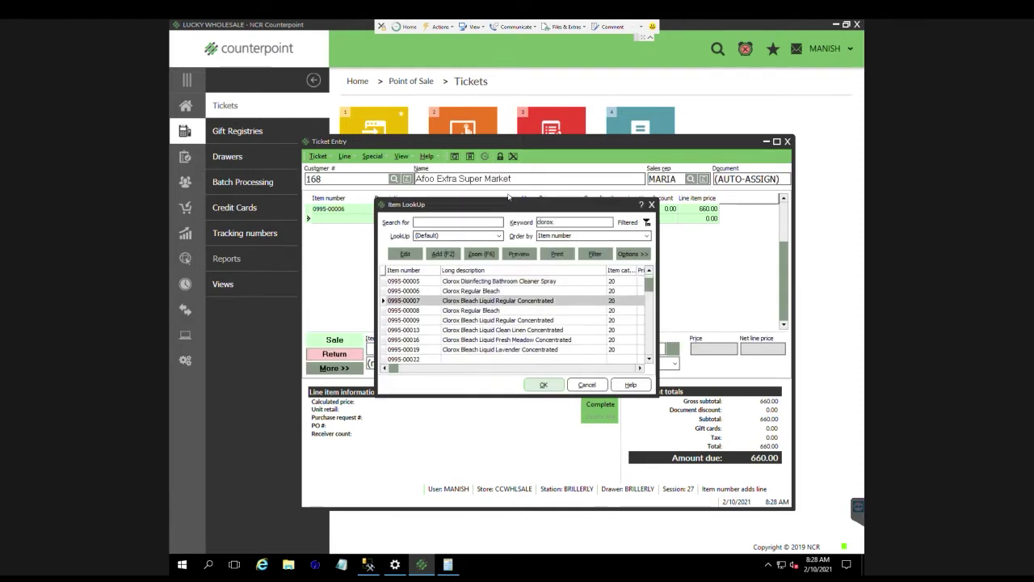
key("Return")
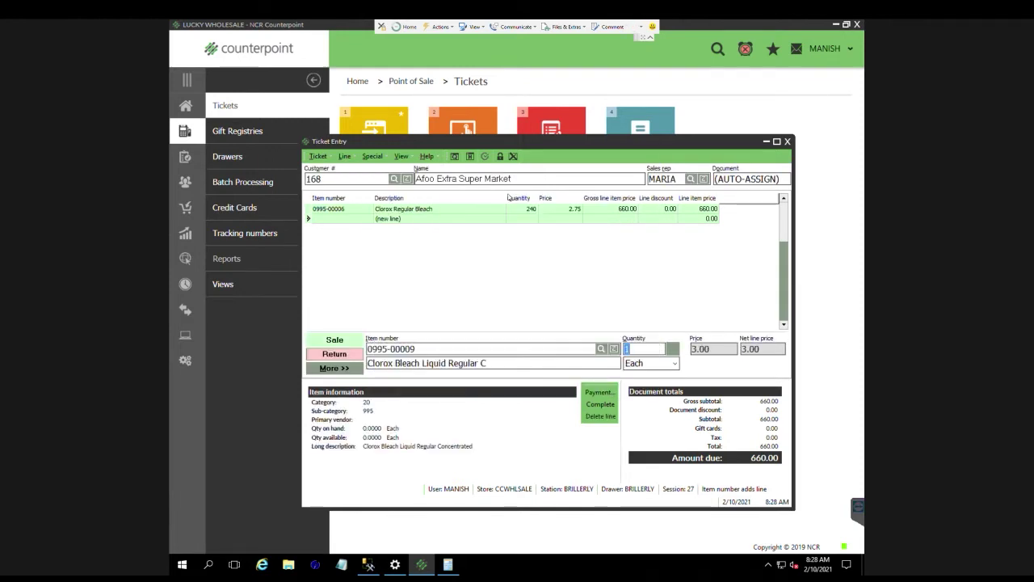
type("240")
key("Return")
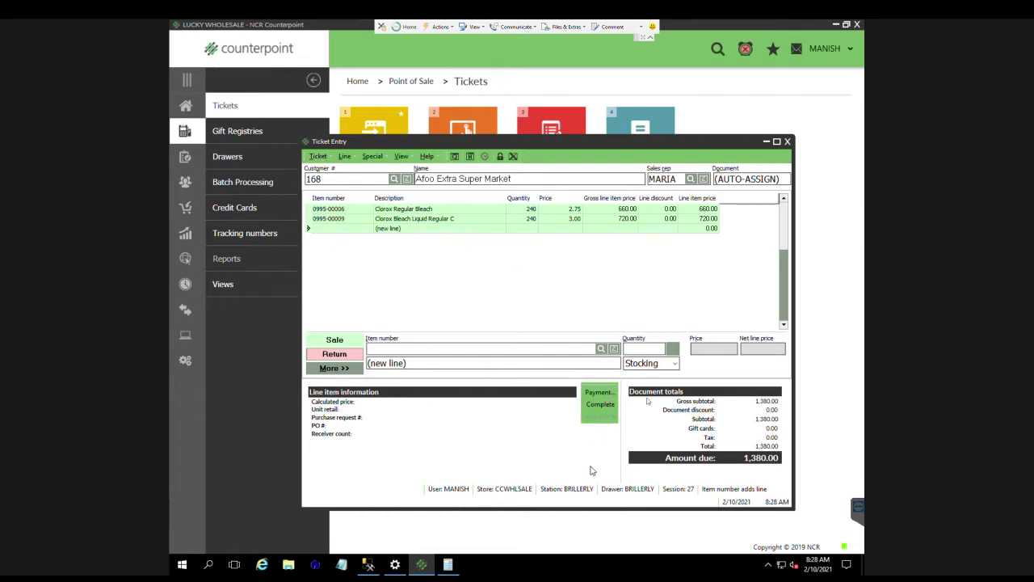
Step: Start completing the ticket and choose Accounts Receivable (AR) as the pay code in Payment Entry
left_click(594, 407)
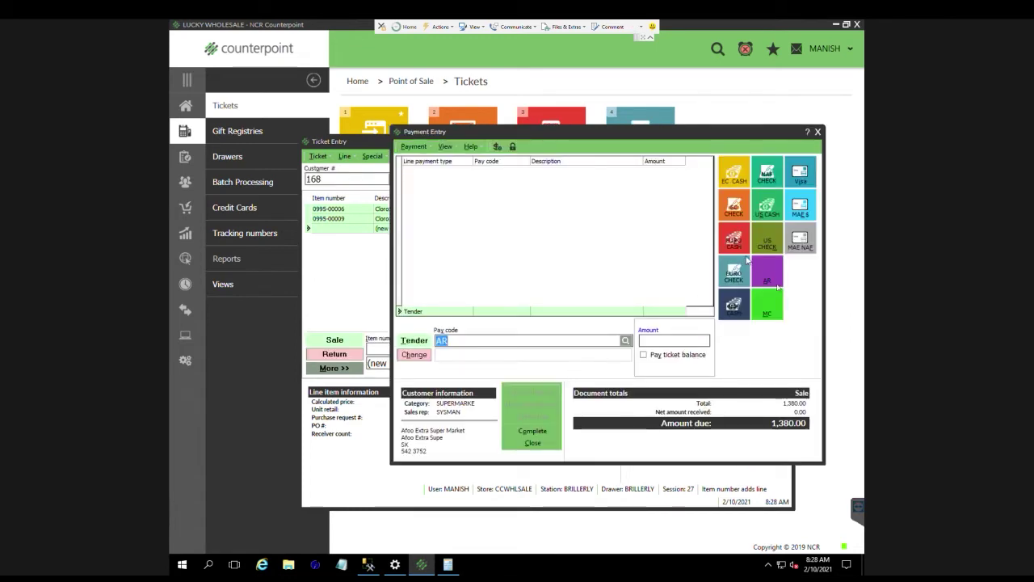
left_click(774, 278)
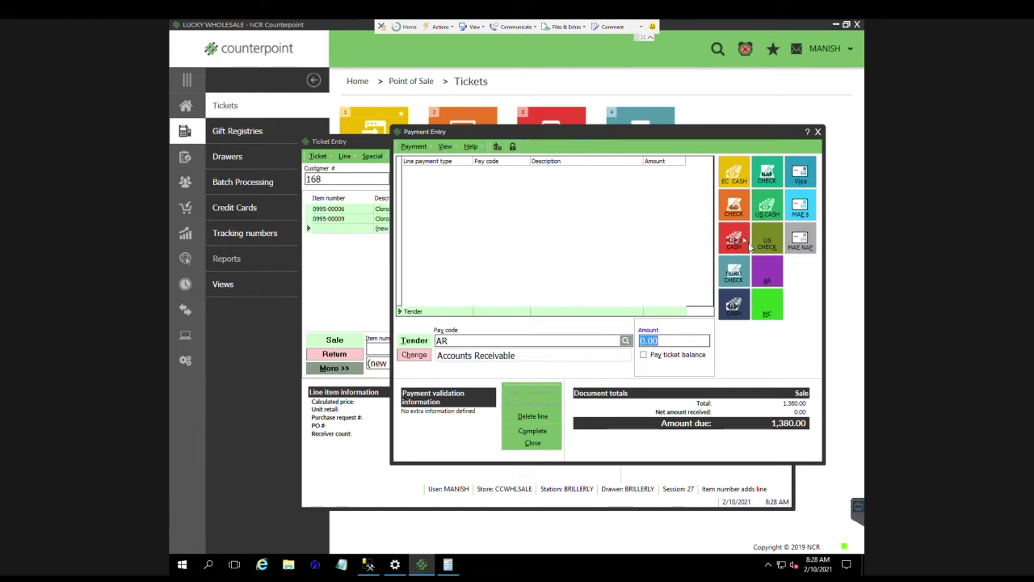
Step: Try the NAF_CHECK and EC_CASH pay codes to view the amount due in each currency
left_click(737, 212)
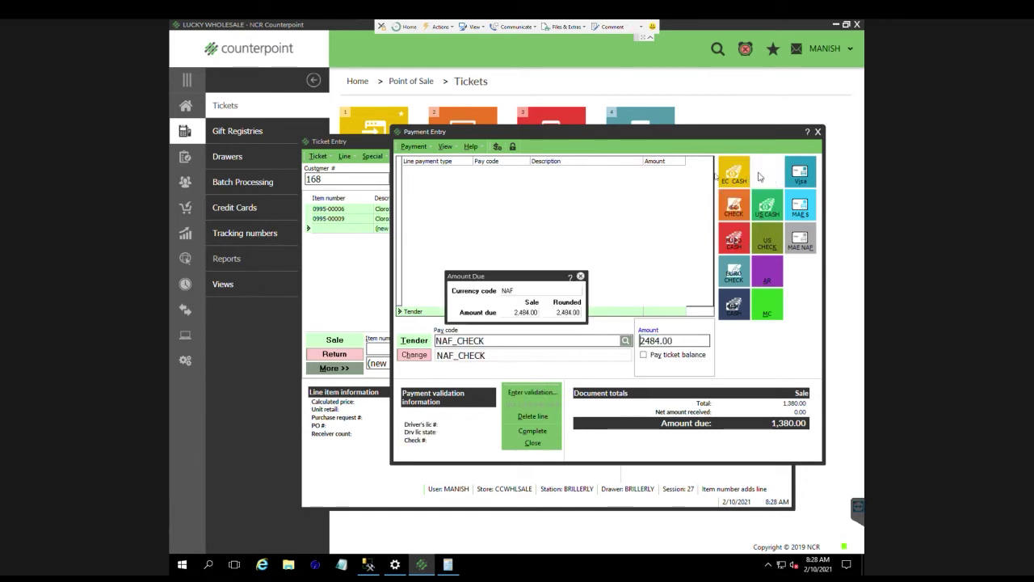
left_click(724, 177)
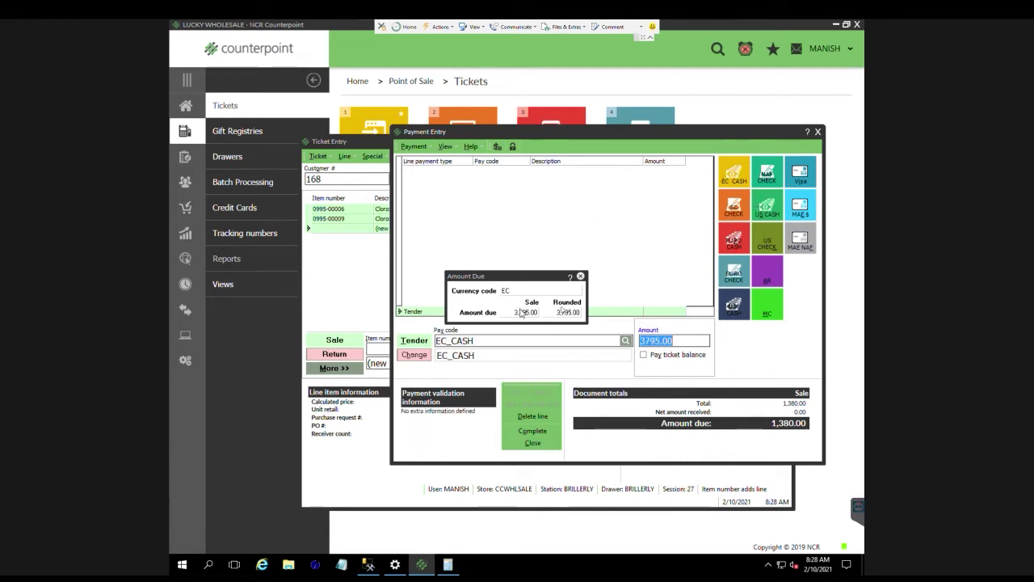
left_click(581, 278)
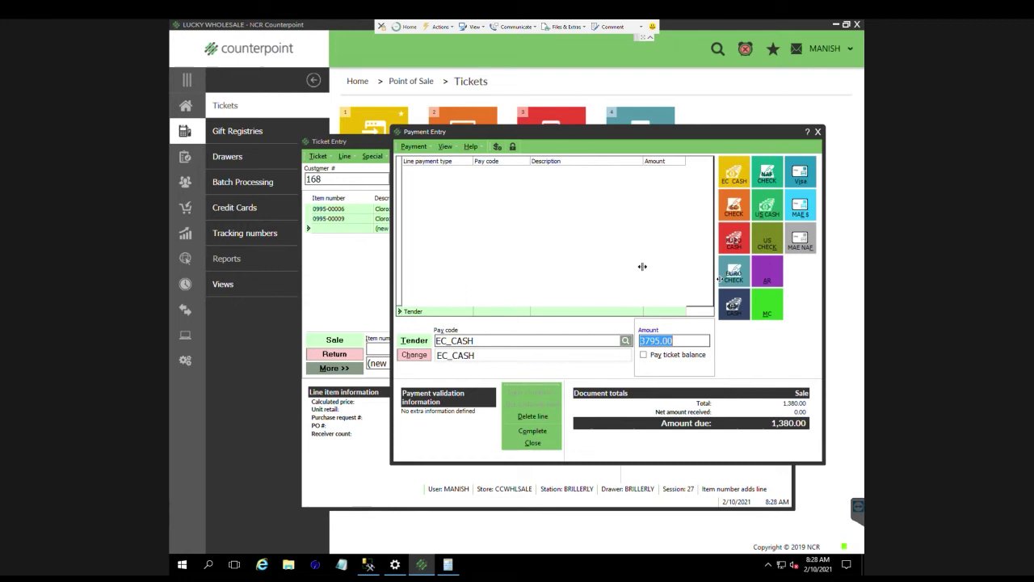
Step: Pay the full ticket balance with the Accounts Receivable pay code and confirm the ticket as complete
left_click(772, 275)
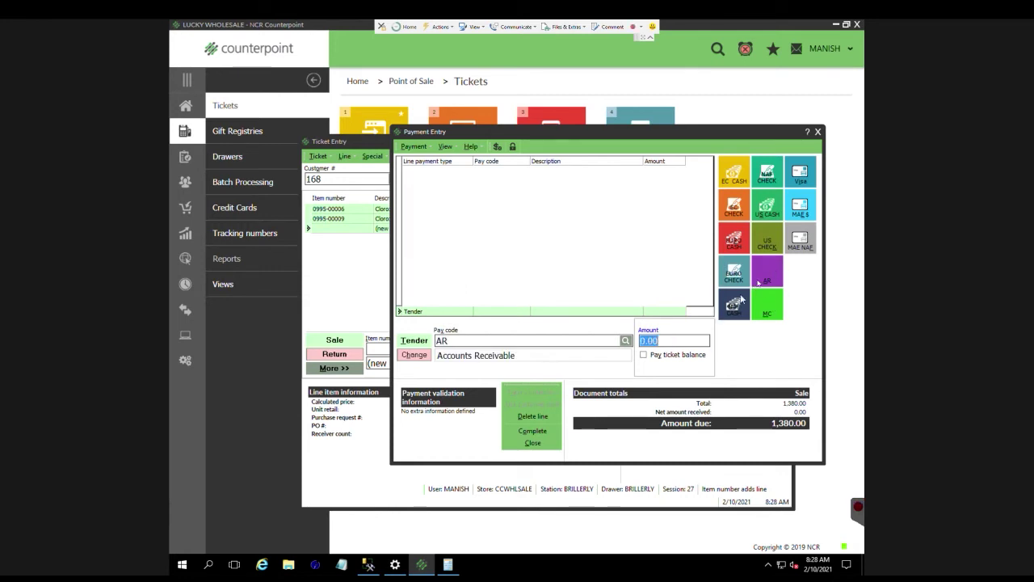
left_click(644, 357)
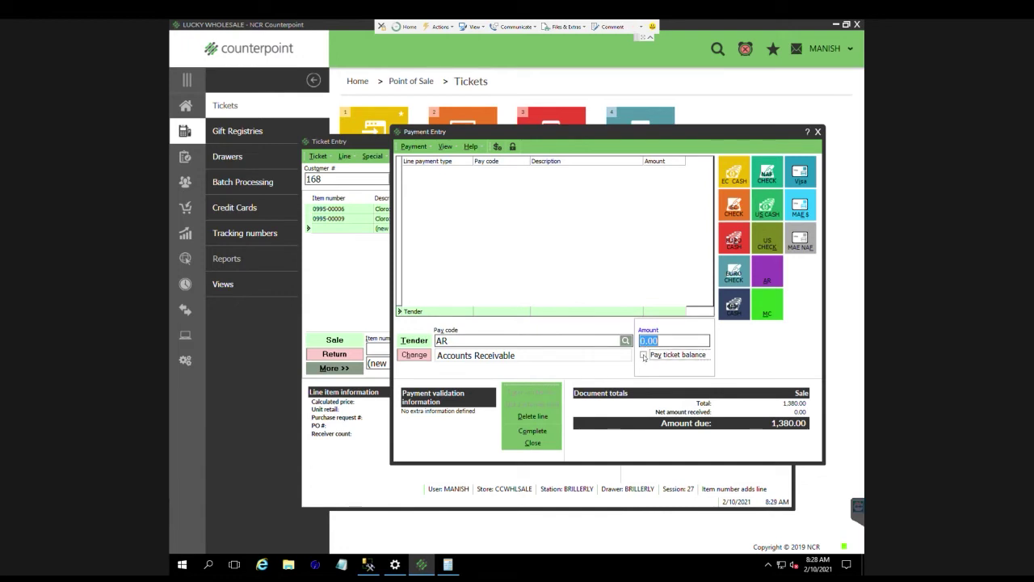
left_click(644, 356)
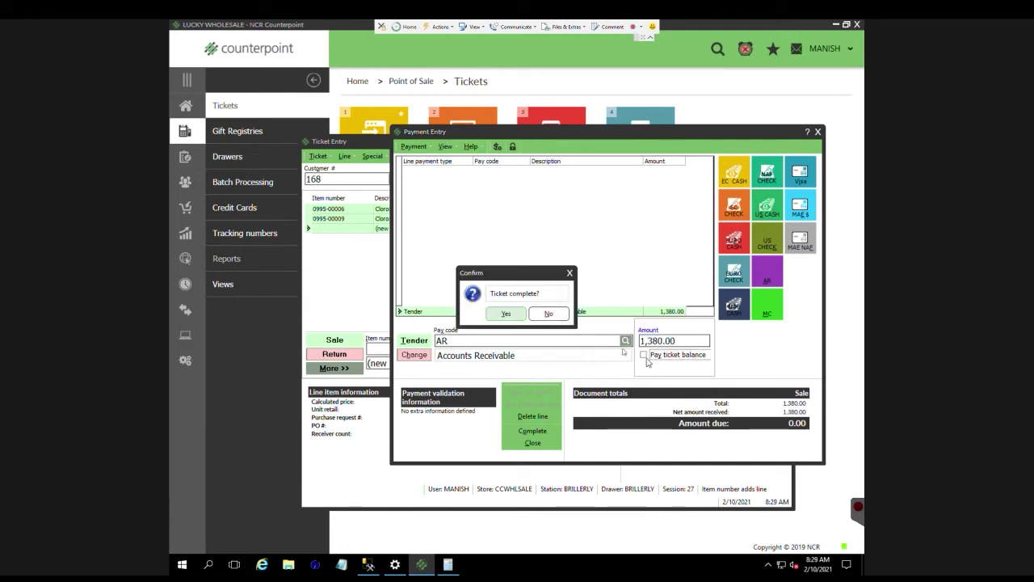
left_click(501, 314)
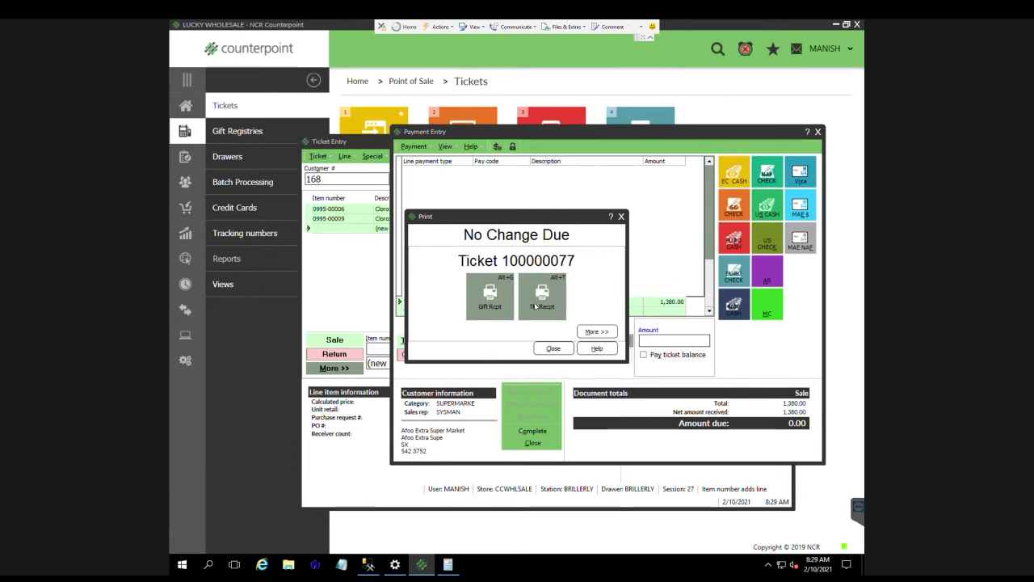
Step: Preview the ticket receipt and review the invoice from its header down to the tender section and barcode
left_click(534, 305)
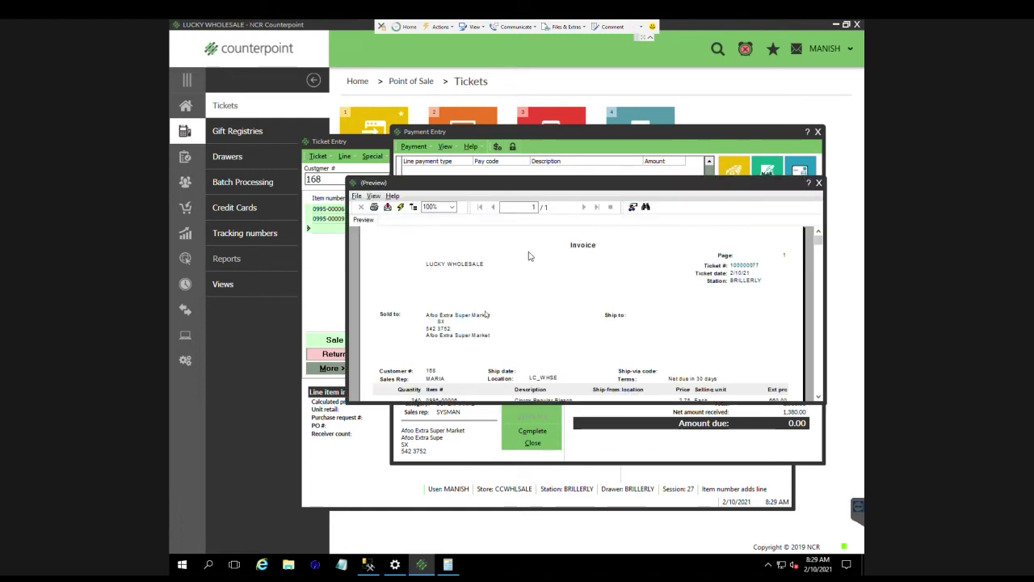
scroll(553, 344, "down", 5)
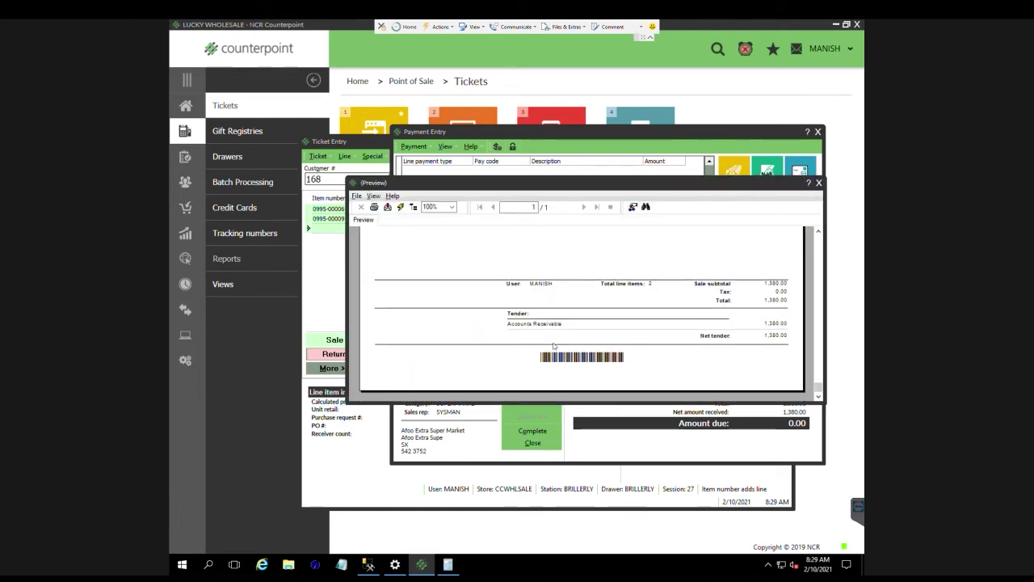
scroll(553, 346, "up", 5)
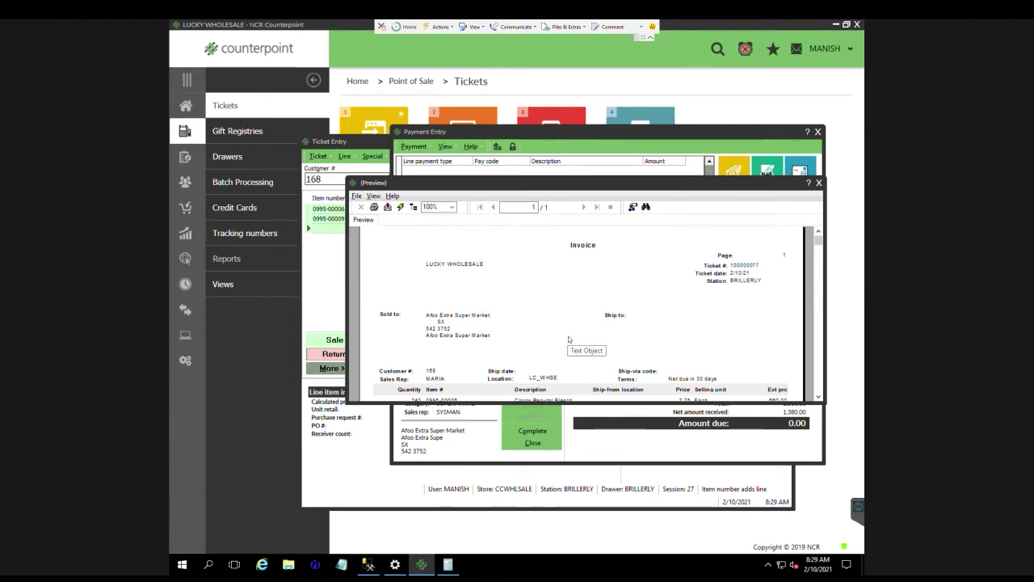
left_click(356, 196)
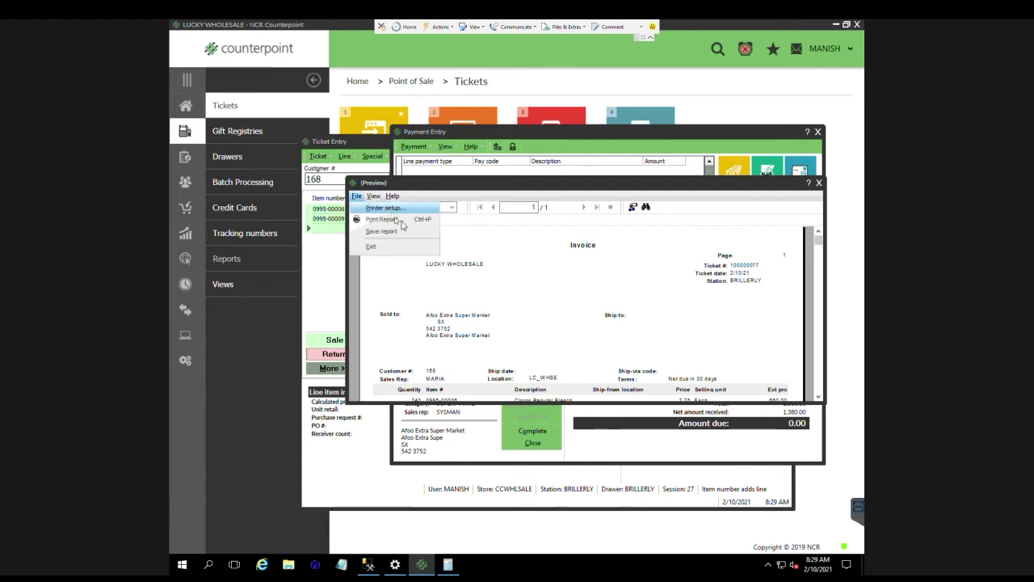
key("Escape")
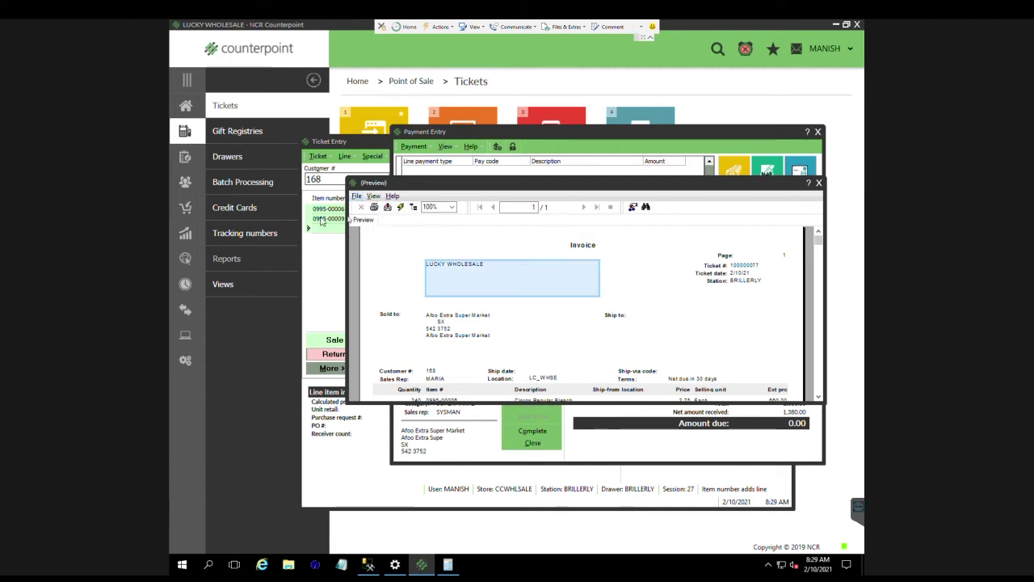
Step: Print the previewed invoice to a PDF named after its ticket number in the sales/2021/february folder, then close the preview
left_click(373, 208)
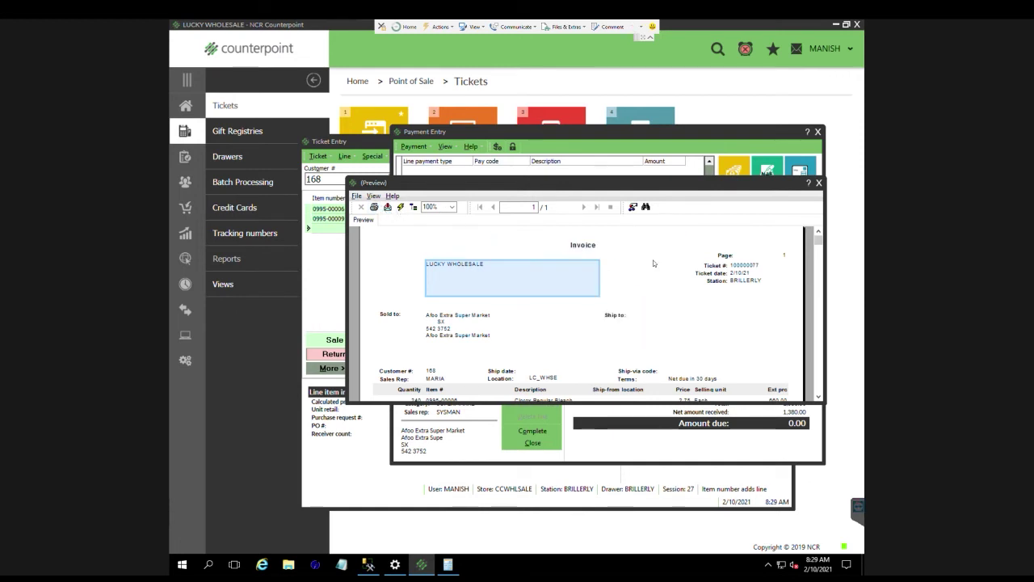
left_click(652, 260)
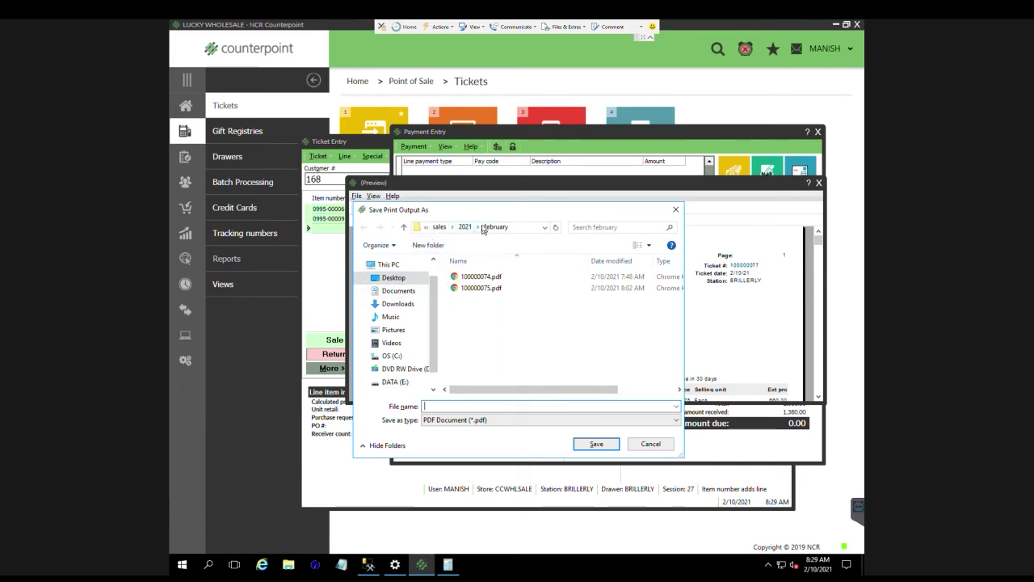
left_click(479, 294)
left_click(459, 406)
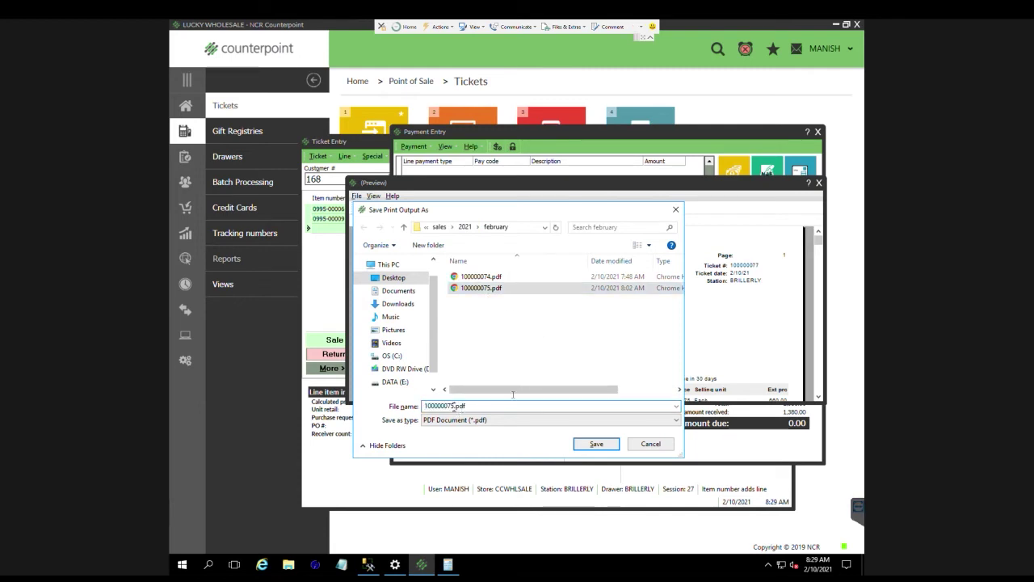
key("BackSpace")
type("7")
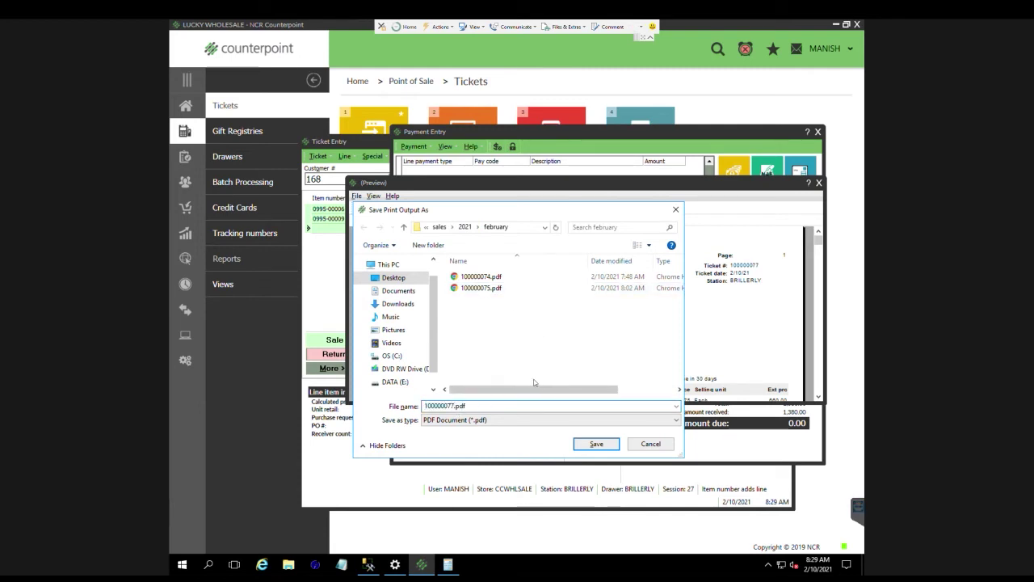
left_click(598, 452)
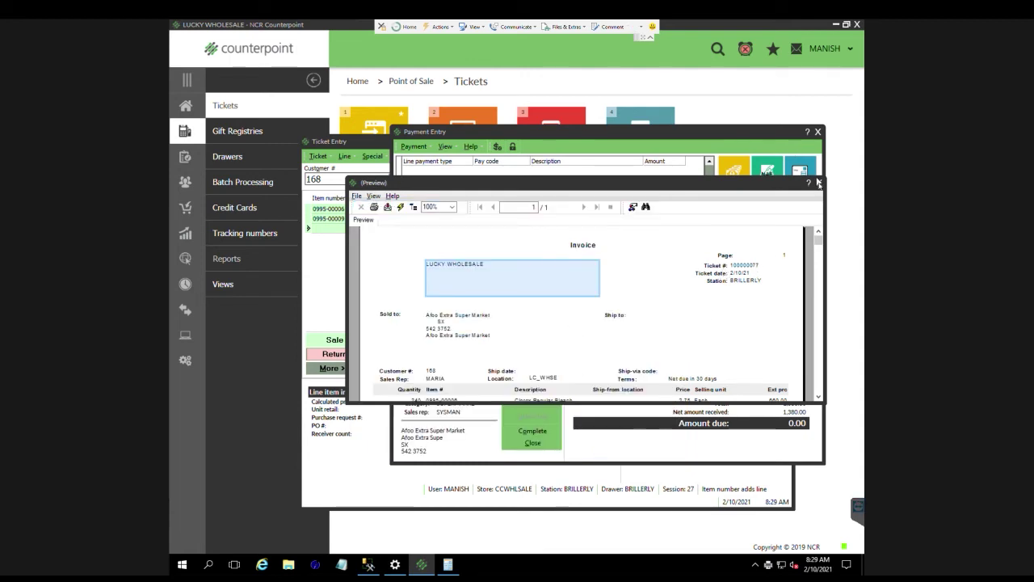
left_click(818, 183)
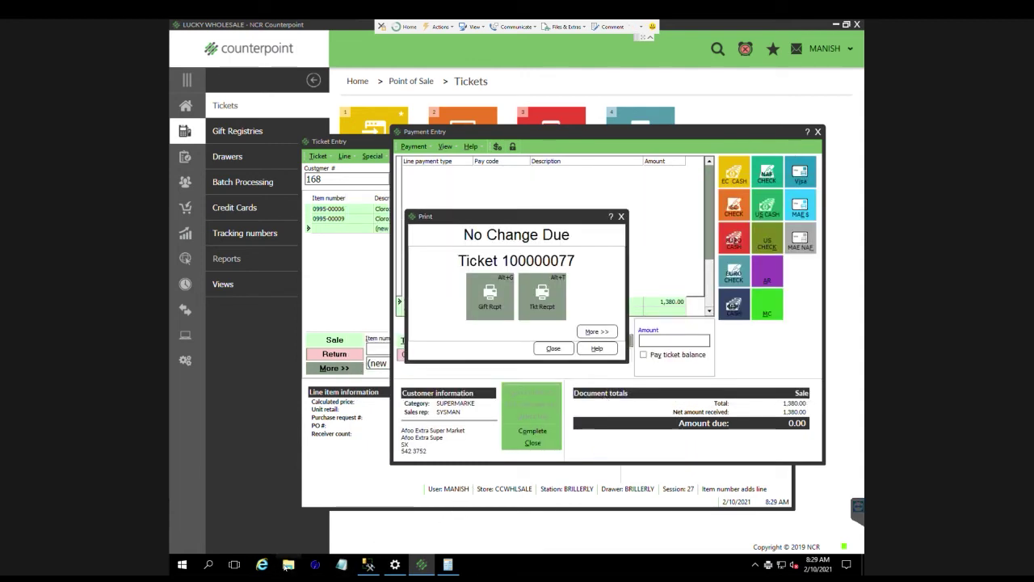
Step: In File Explorer, open the newly saved invoice PDF from Desktop > sales > 2021 > february, then close the folder window
left_click(289, 564)
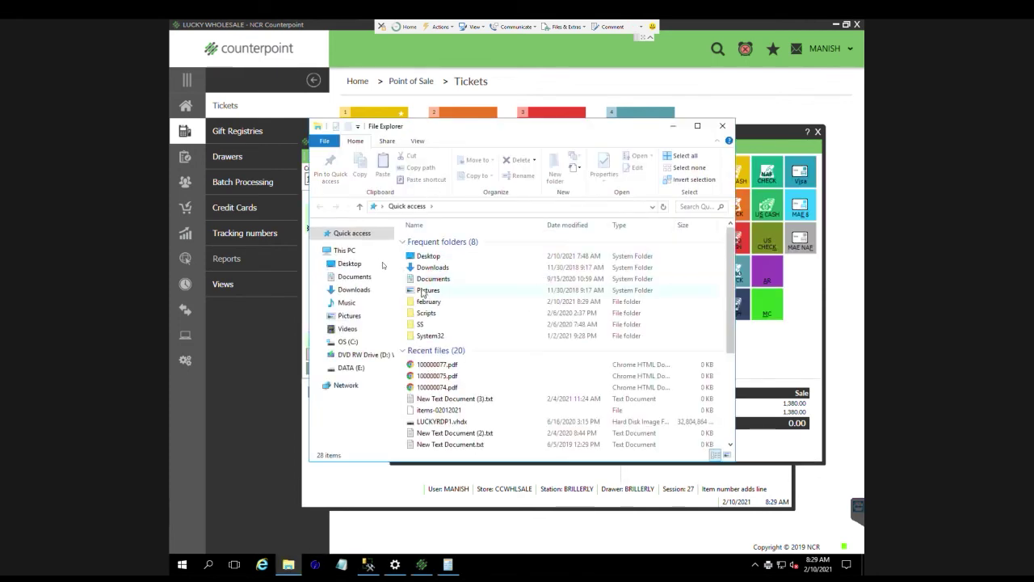
double_click(422, 259)
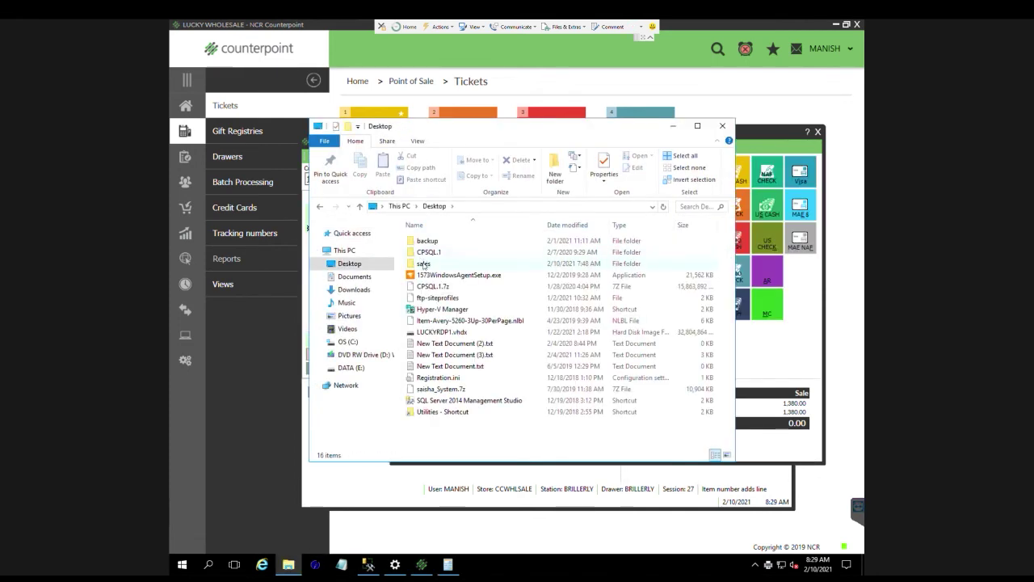
double_click(423, 264)
double_click(424, 240)
double_click(423, 241)
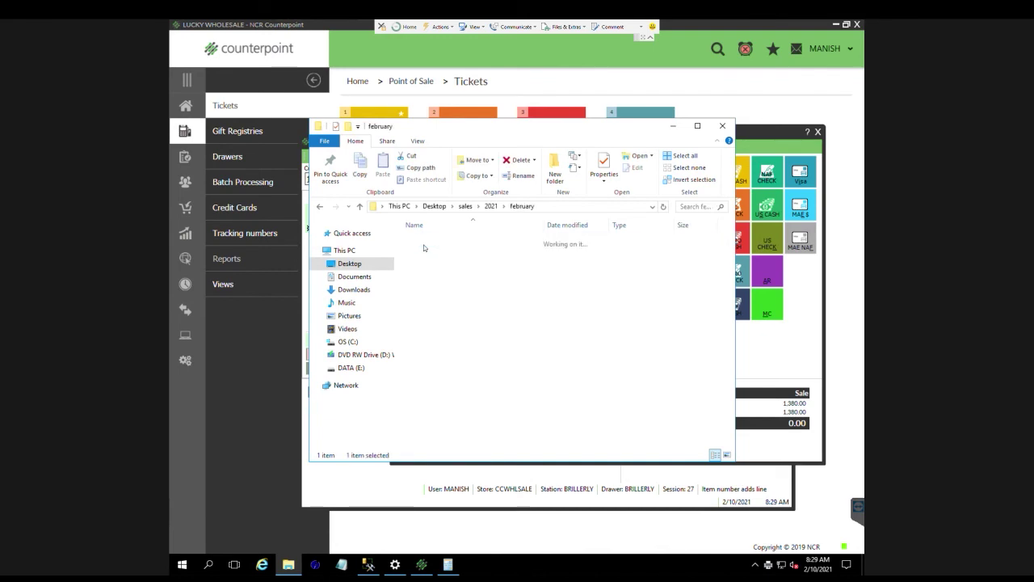
double_click(436, 263)
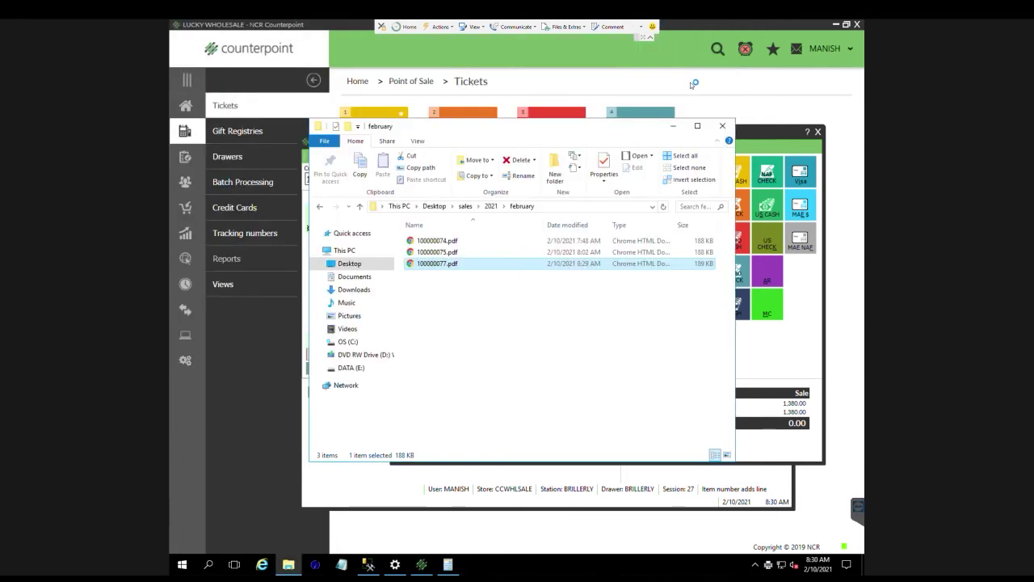
left_click(723, 125)
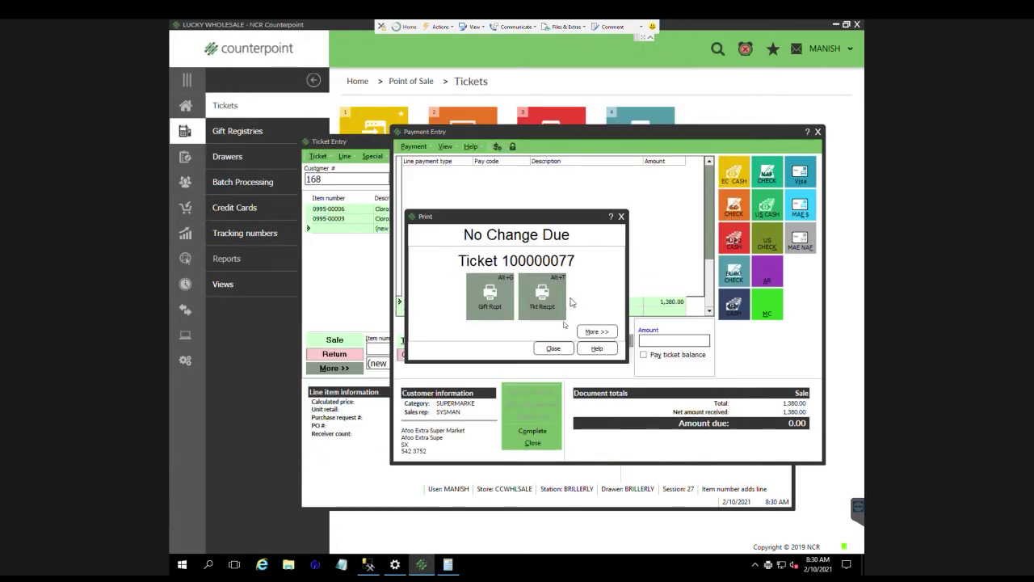
Step: Dismiss the receipt print dialog of the completed ticket and exit Ticket Entry
left_click(553, 348)
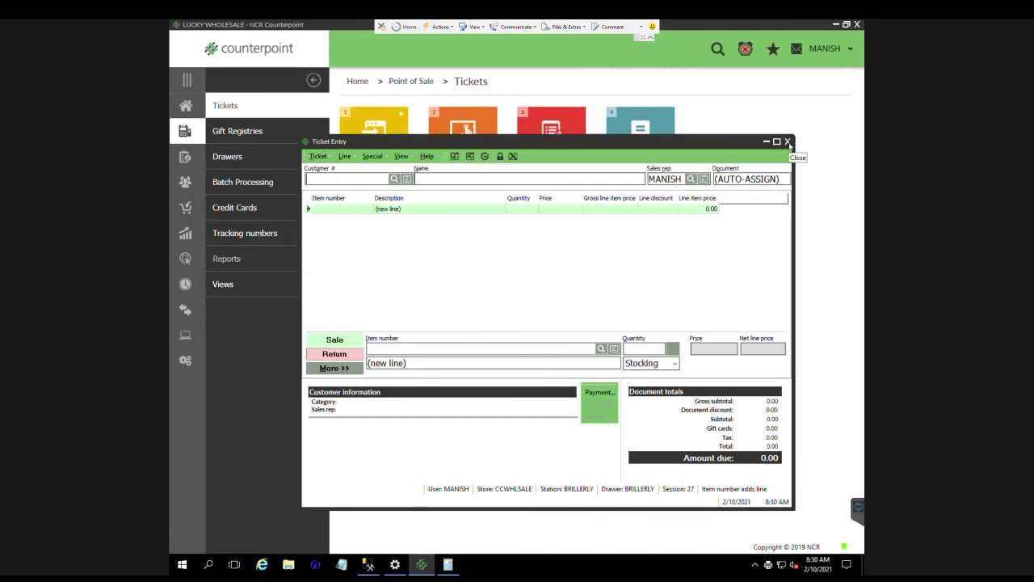
left_click(788, 143)
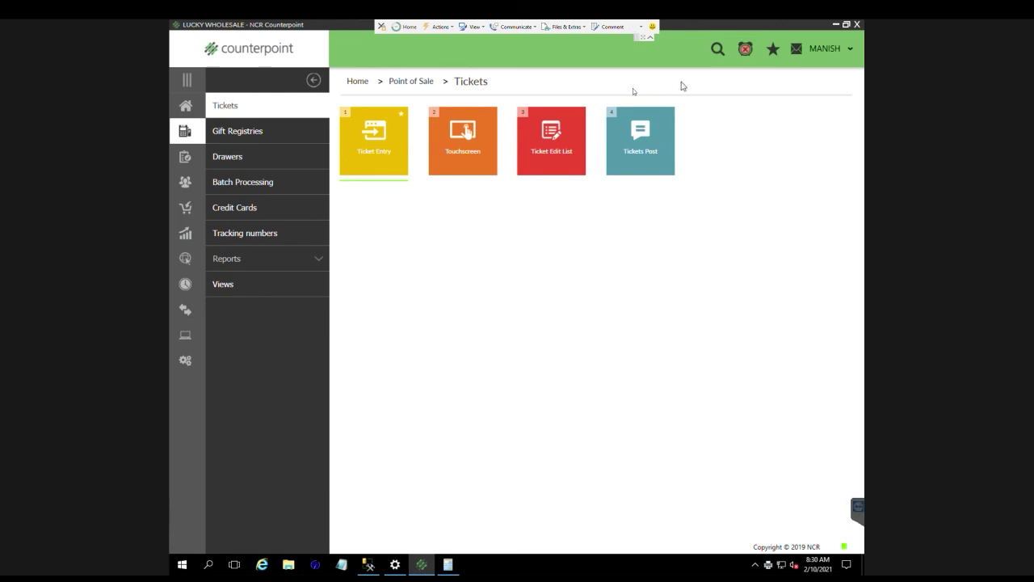
Step: Set up Post Tickets to cover all stores, then leave it without posting
left_click(637, 149)
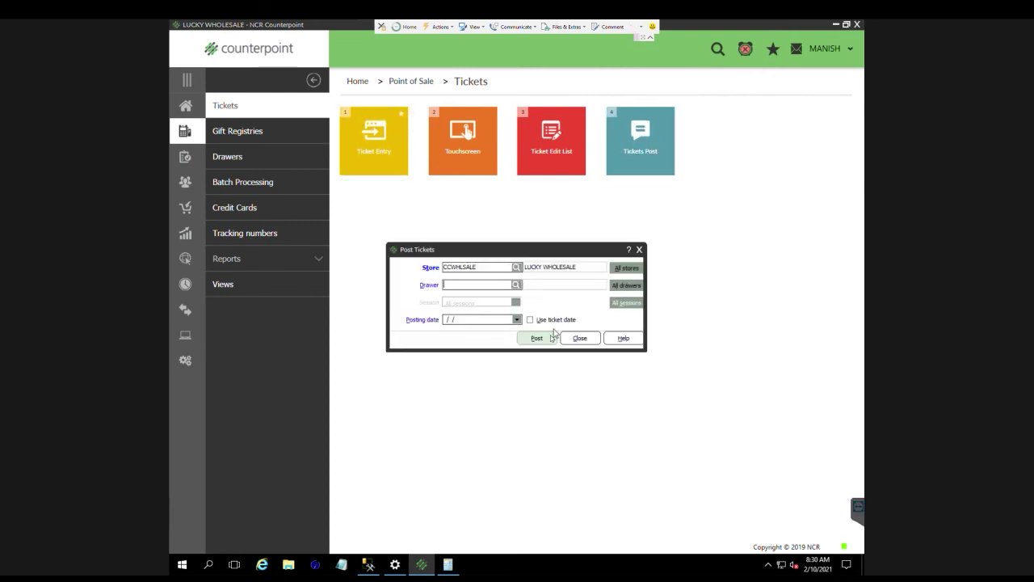
left_click(621, 271)
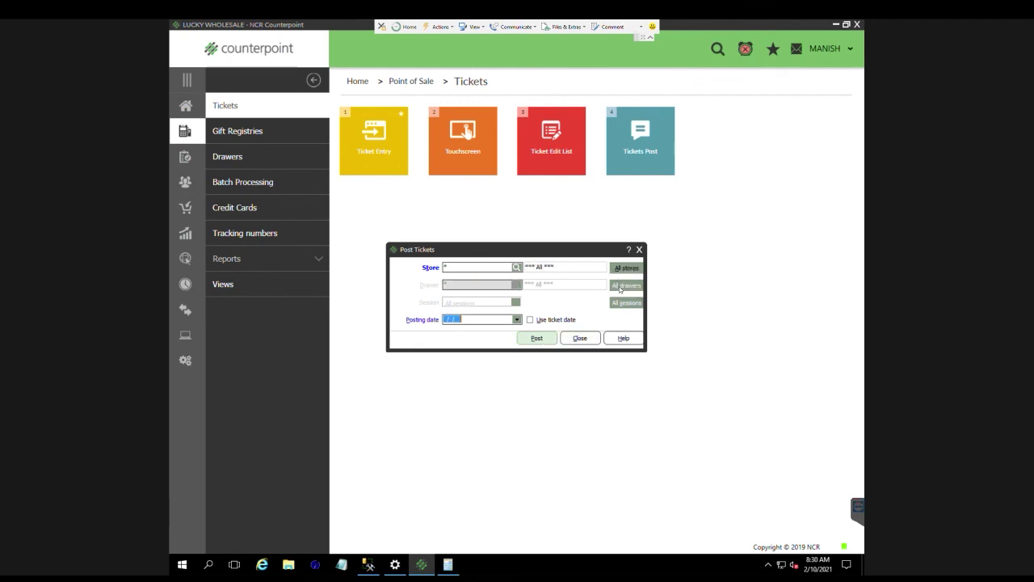
left_click(581, 339)
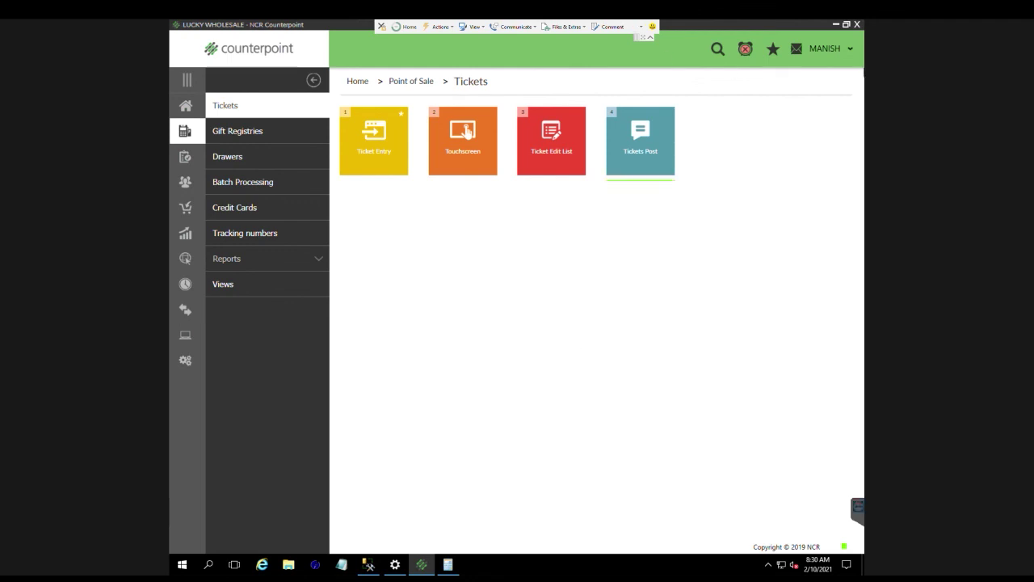